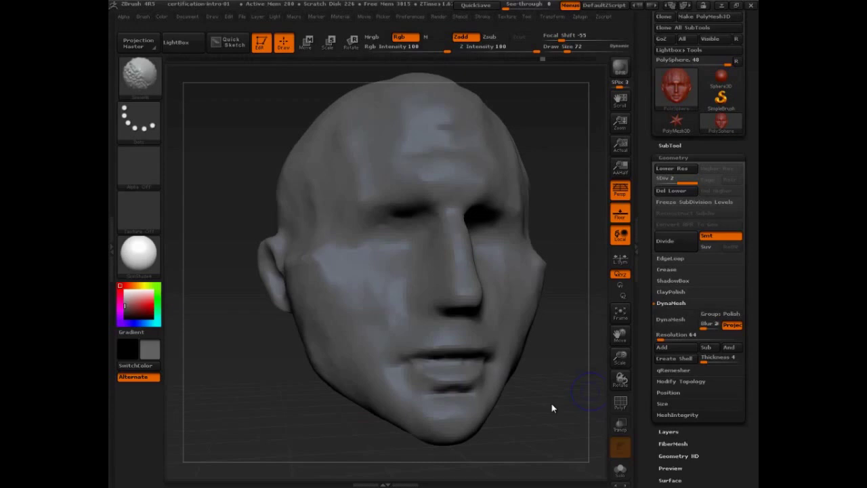
Step: Examine the head sculpt's facial planes from both three-quarter views, the front and below
mouse_move(553, 409)
left_mouse_down("shift")
mouse_move(571, 400)
mouse_move(530, 406)
mouse_move(551, 404)
mouse_move(533, 426)
left_mouse_up("shift")
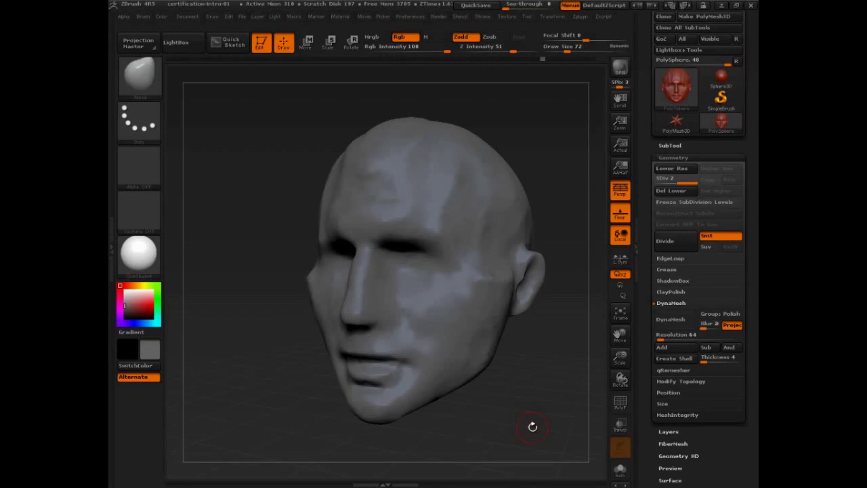
left_click_drag(533, 427, 566, 389)
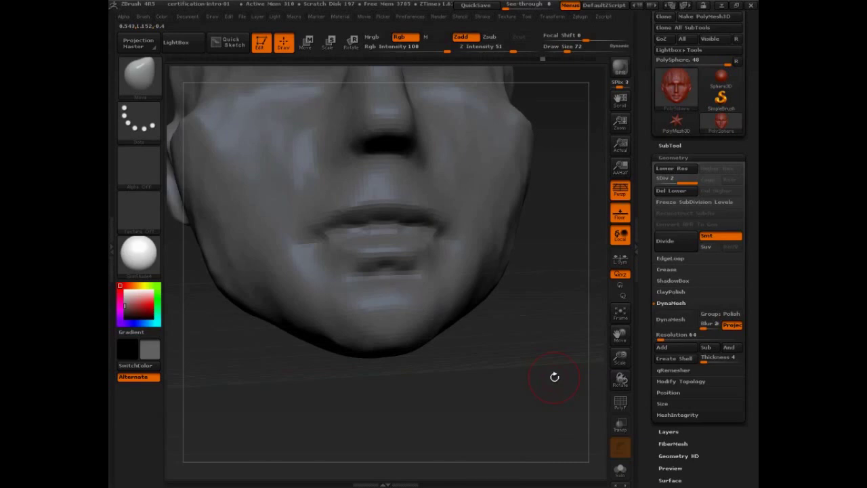
left_click_drag(555, 377, 550, 408)
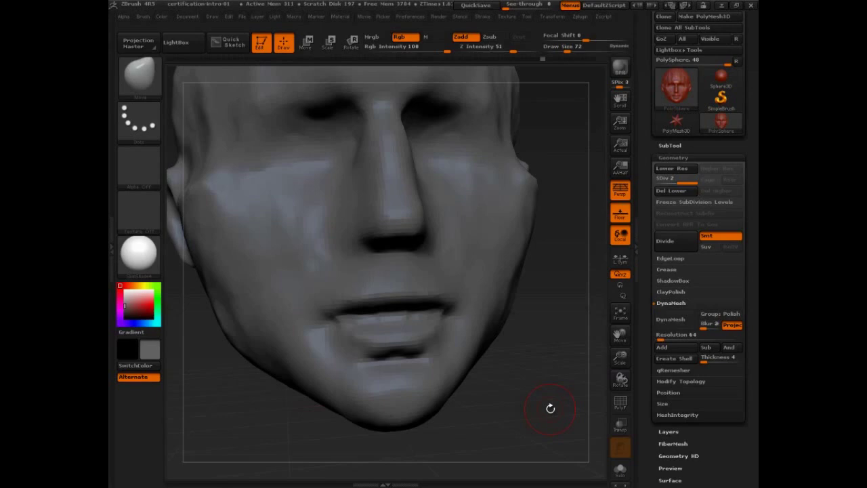
left_click_drag(549, 409, 540, 373)
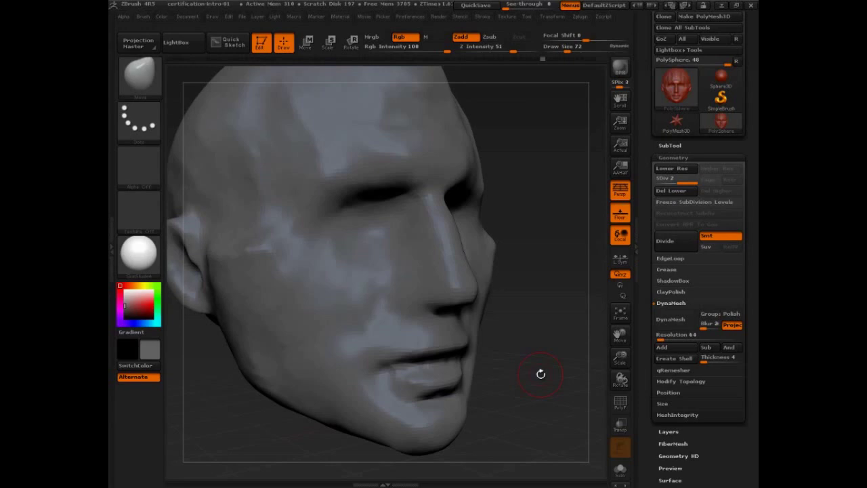
mouse_move(540, 373)
left_mouse_down()
mouse_move(533, 355)
mouse_move(545, 358)
mouse_move(558, 410)
mouse_move(573, 413)
left_mouse_up()
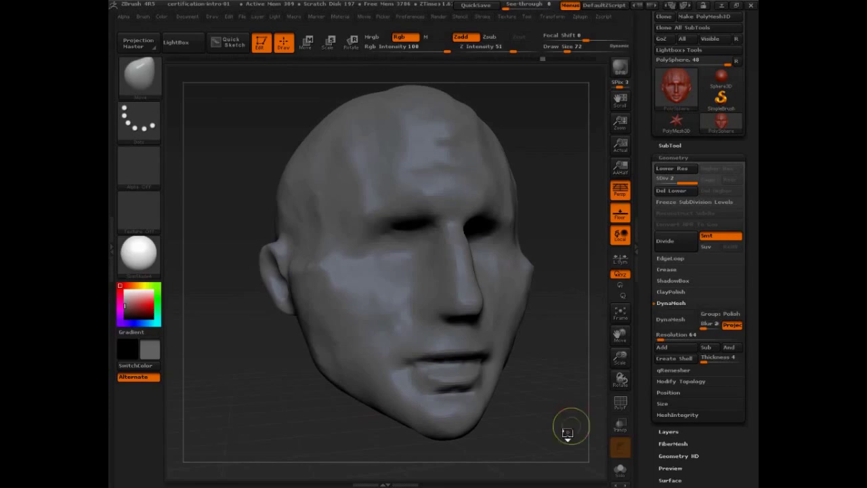
Step: Sketch overlay lines along the planes of the forehead, brow, cheeks, jaw and side of the head, and clear them
key("ctrl+shift")
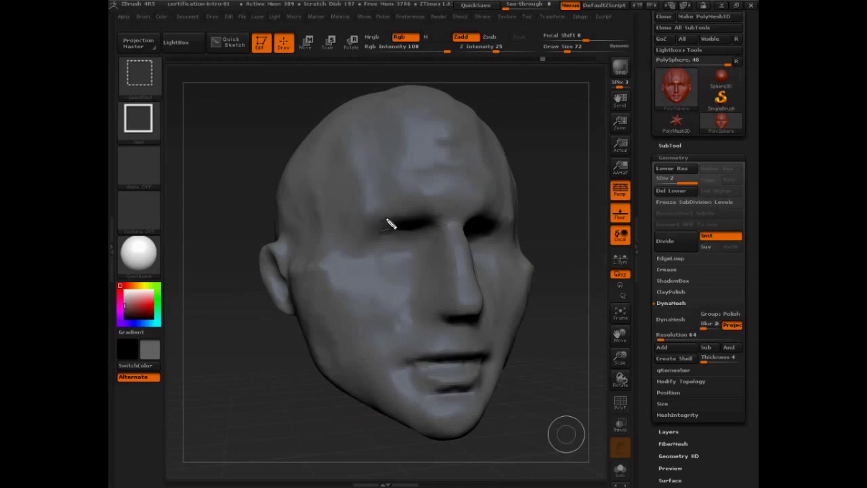
mouse_move(366, 202)
left_mouse_down("ctrl+shift")
mouse_move(514, 204)
mouse_move(379, 203)
mouse_move(341, 251)
mouse_move(431, 425)
mouse_move(471, 433)
mouse_move(520, 273)
mouse_move(529, 287)
mouse_move(473, 430)
mouse_move(527, 269)
mouse_move(518, 208)
mouse_move(440, 218)
mouse_move(374, 207)
mouse_move(391, 102)
mouse_move(481, 127)
mouse_move(410, 114)
mouse_move(495, 122)
mouse_move(475, 121)
mouse_move(517, 214)
left_mouse_up("ctrl+shift")
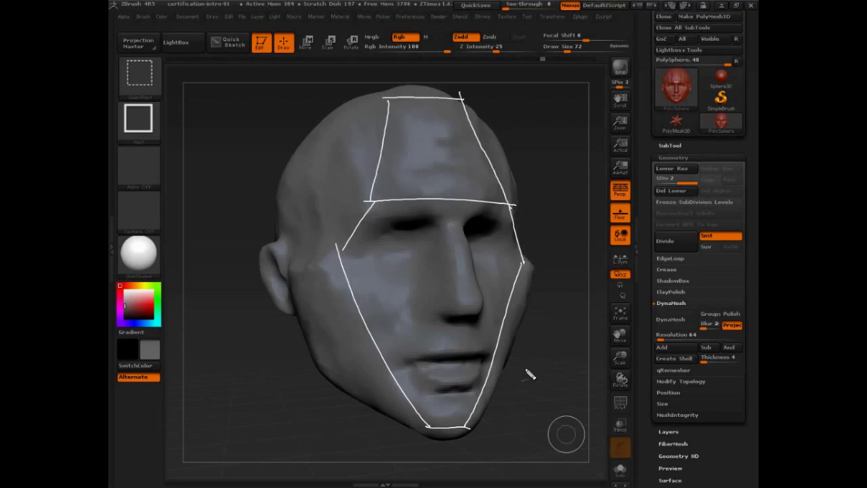
mouse_move(529, 372)
left_mouse_down("ctrl+shift")
mouse_move(383, 106)
mouse_move(392, 101)
mouse_move(309, 141)
mouse_move(288, 176)
mouse_move(297, 118)
mouse_move(274, 276)
mouse_move(343, 258)
mouse_move(277, 271)
mouse_move(318, 383)
mouse_move(433, 437)
mouse_move(316, 316)
mouse_move(297, 324)
mouse_move(413, 358)
mouse_move(381, 346)
mouse_move(507, 332)
mouse_move(419, 383)
left_mouse_up("ctrl+shift")
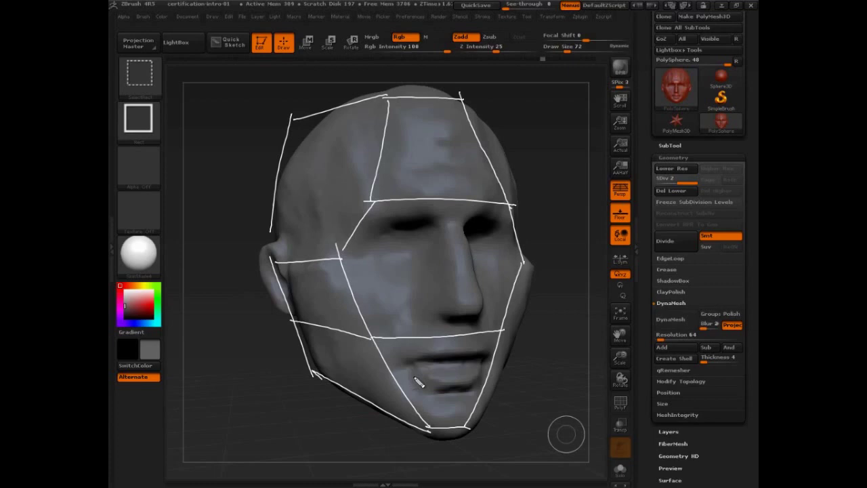
left_click_drag(373, 201, 272, 223)
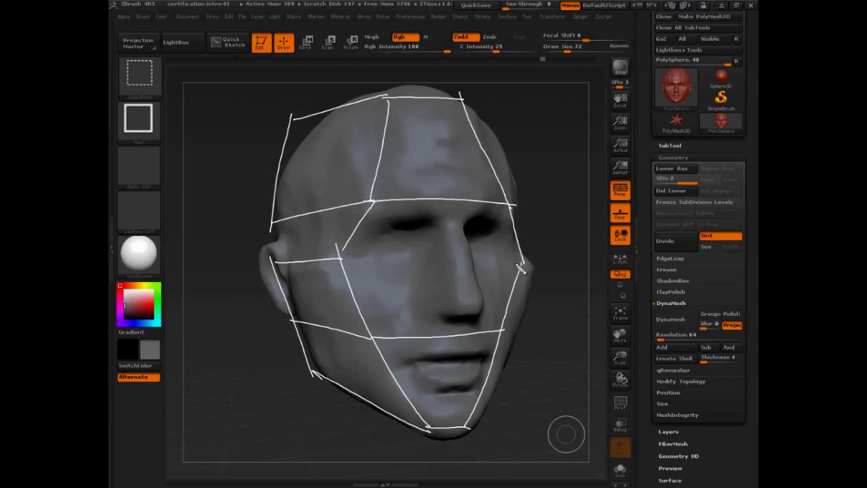
mouse_move(425, 97)
left_mouse_down("ctrl+shift")
mouse_move(455, 168)
mouse_move(464, 248)
mouse_move(468, 306)
mouse_move(454, 327)
mouse_move(451, 431)
left_mouse_up("ctrl+shift")
left_click_drag(366, 324, 511, 319, "ctrl+shift")
left_click_drag(338, 258, 429, 251, "ctrl+shift")
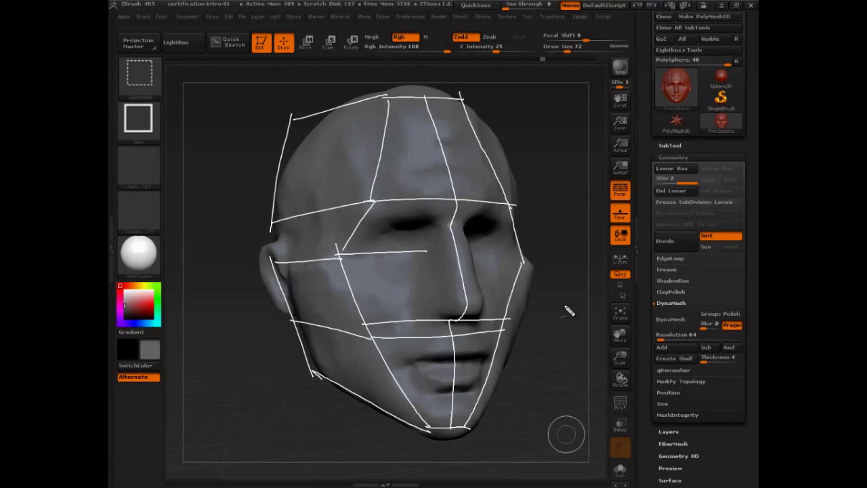
key("Escape")
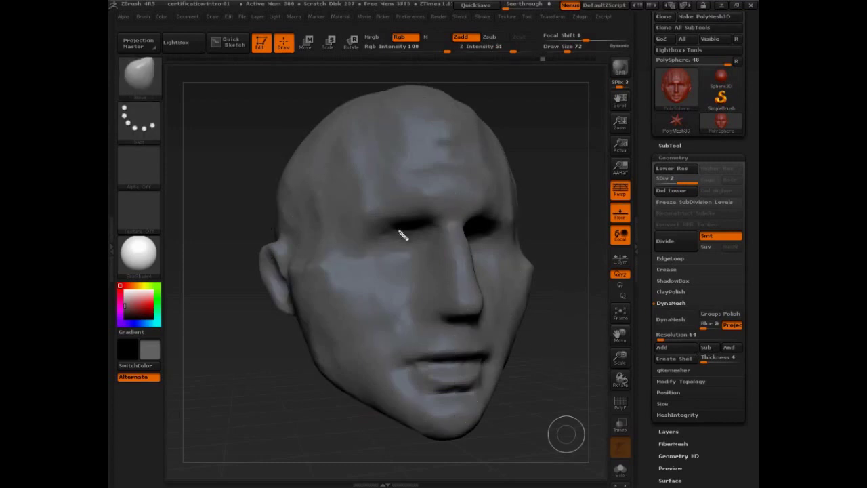
mouse_move(371, 212)
left_mouse_down("ctrl+shift")
mouse_move(475, 227)
mouse_move(373, 224)
mouse_move(333, 265)
mouse_move(517, 246)
mouse_move(400, 272)
mouse_move(345, 261)
mouse_move(507, 259)
mouse_move(433, 330)
mouse_move(342, 264)
mouse_move(444, 410)
mouse_move(513, 257)
mouse_move(515, 316)
mouse_move(465, 427)
mouse_move(441, 423)
mouse_move(519, 433)
left_mouse_up("ctrl+shift")
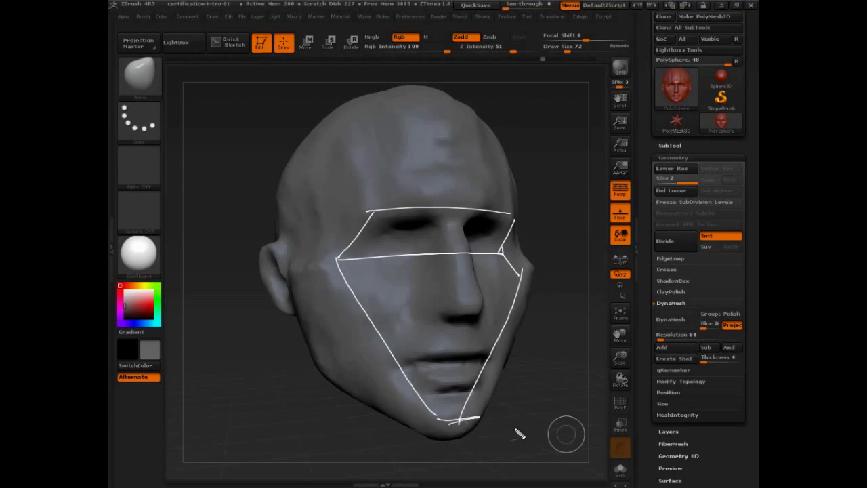
left_click_drag(504, 319, 515, 326, "ctrl+shift")
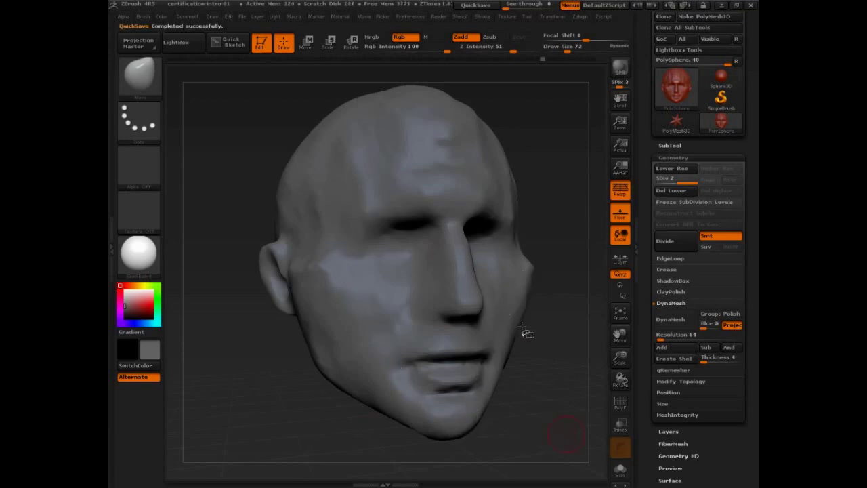
Step: Sketch overlay outlines of the brow wedge and the front, side and bottom planes of the nose
mouse_move(426, 214)
left_mouse_down("ctrl+shift")
mouse_move(372, 219)
mouse_move(348, 248)
mouse_move(424, 216)
mouse_move(418, 206)
mouse_move(493, 214)
mouse_move(499, 229)
mouse_move(410, 205)
mouse_move(404, 183)
mouse_move(499, 201)
mouse_move(489, 186)
mouse_move(419, 220)
mouse_move(407, 216)
mouse_move(425, 245)
mouse_move(480, 215)
mouse_move(467, 226)
mouse_move(435, 221)
mouse_move(452, 311)
left_mouse_up("ctrl+shift")
mouse_move(421, 242)
left_mouse_down()
mouse_move(420, 316)
mouse_move(482, 310)
left_mouse_up()
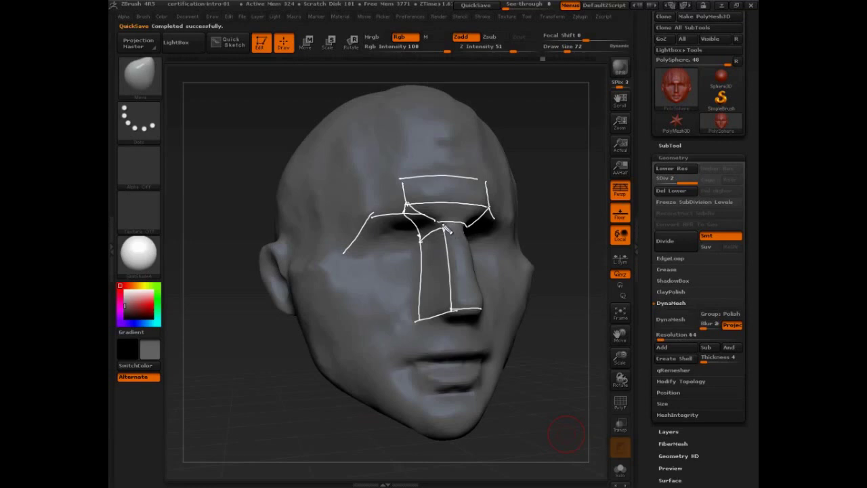
left_click_drag(466, 227, 482, 310)
mouse_move(420, 323)
left_mouse_down()
mouse_move(486, 330)
mouse_move(481, 322)
left_mouse_up()
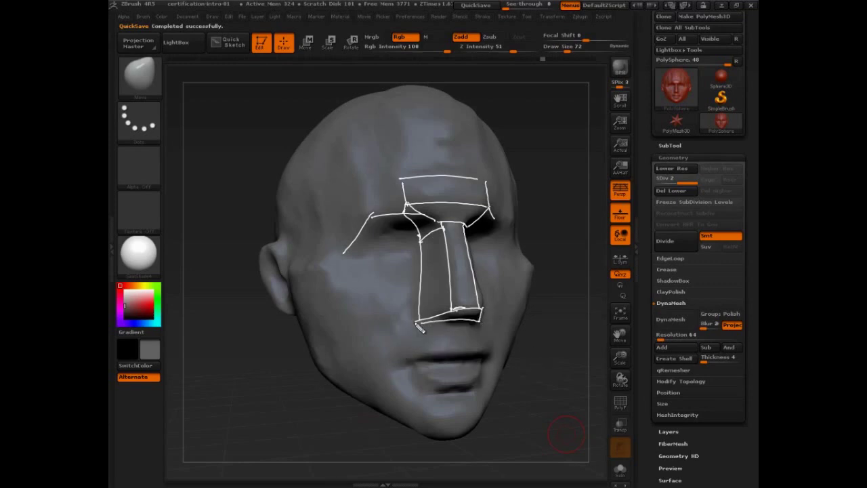
Step: Sketch the rounded mouth area and the teeth over the lips, mark the mouth corner, and clear all overlay lines
mouse_move(422, 321)
left_mouse_down()
mouse_move(400, 392)
mouse_move(499, 329)
mouse_move(476, 313)
left_mouse_up()
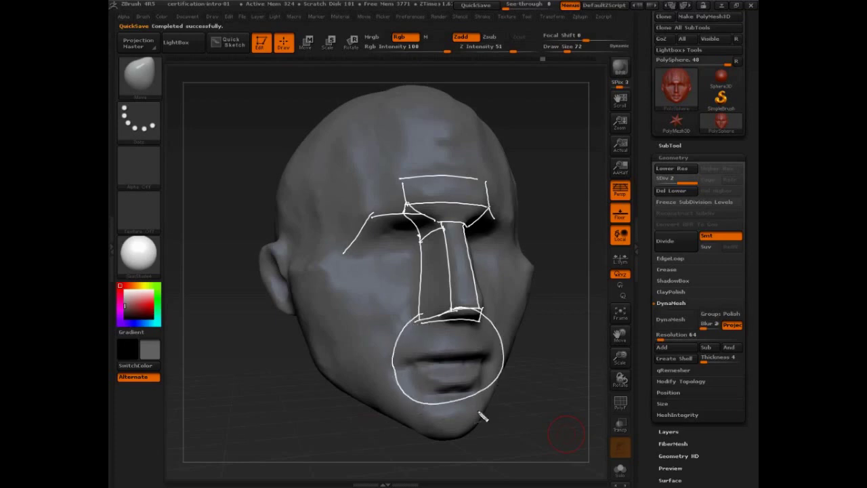
key("ctrl+z")
mouse_move(420, 322)
left_mouse_down()
mouse_move(388, 366)
mouse_move(406, 374)
mouse_move(493, 360)
mouse_move(498, 337)
mouse_move(444, 323)
left_mouse_up()
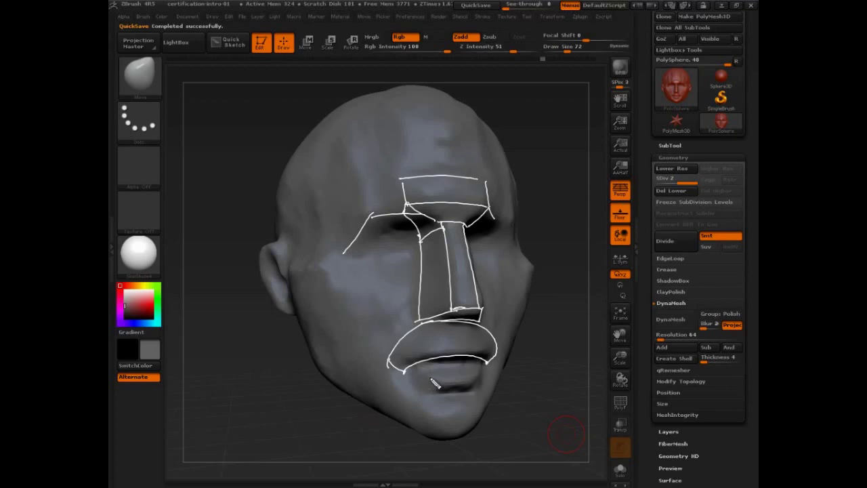
left_click_drag(404, 370, 489, 370)
mouse_move(411, 370)
left_mouse_down()
mouse_move(422, 394)
mouse_move(477, 393)
mouse_move(488, 366)
left_mouse_up()
left_click_drag(424, 381, 496, 392)
mouse_move(430, 361)
left_mouse_down()
mouse_move(425, 375)
mouse_move(470, 385)
left_mouse_up()
left_click_drag(477, 360, 478, 382)
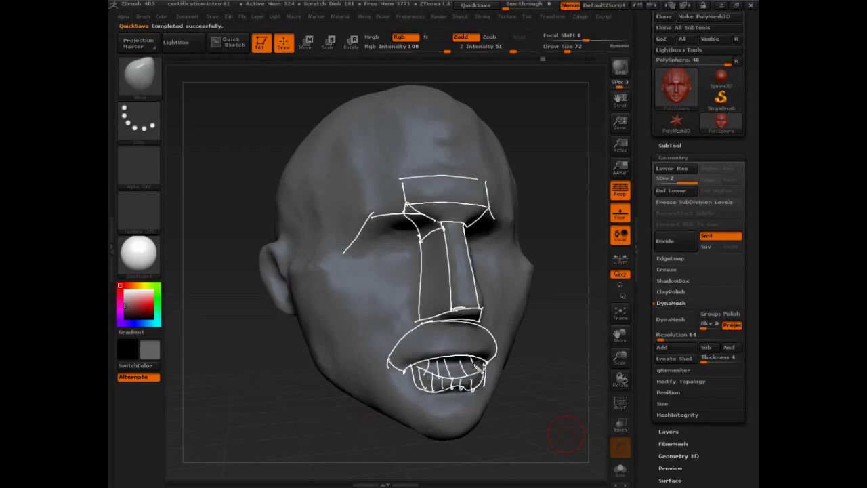
left_click_drag(409, 366, 415, 405)
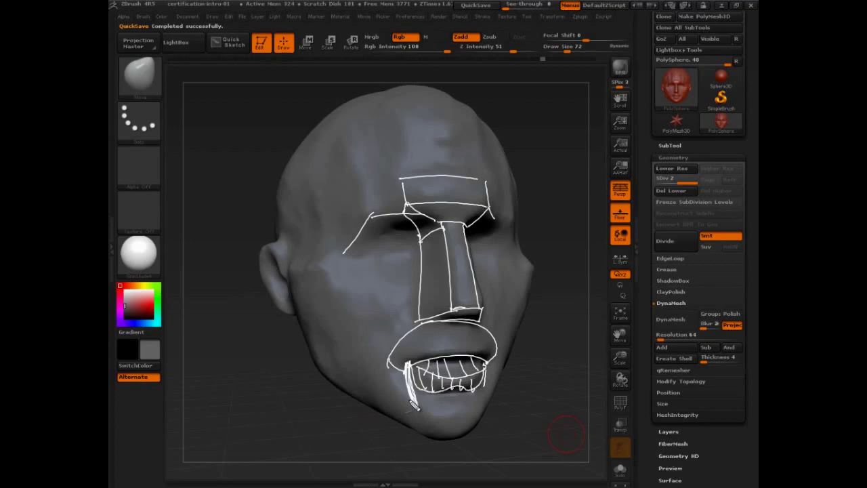
mouse_move(384, 354)
left_mouse_down()
mouse_move(362, 389)
mouse_move(387, 339)
mouse_move(407, 420)
mouse_move(392, 359)
mouse_move(396, 427)
mouse_move(376, 341)
left_mouse_up()
key("Escape")
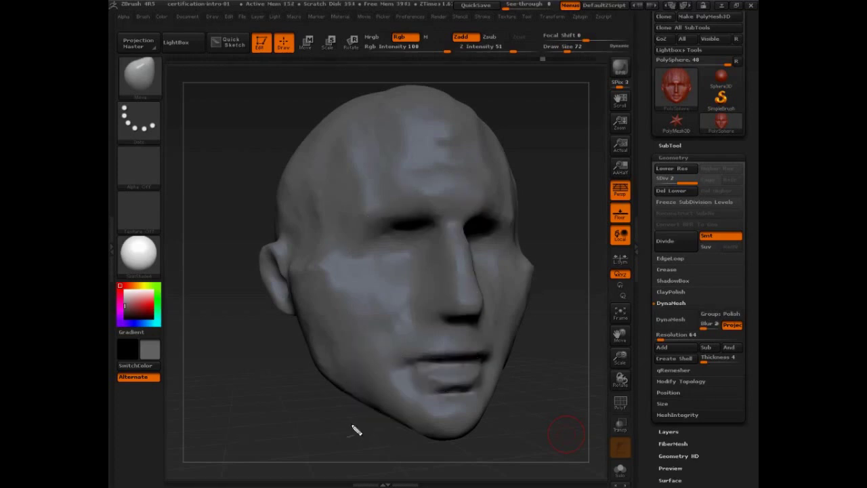
Step: Sketch the front contour of the forehead, cheekbones and jaw, and mark the indentations beside the brow with arrows
left_click_drag(540, 413, 553, 447)
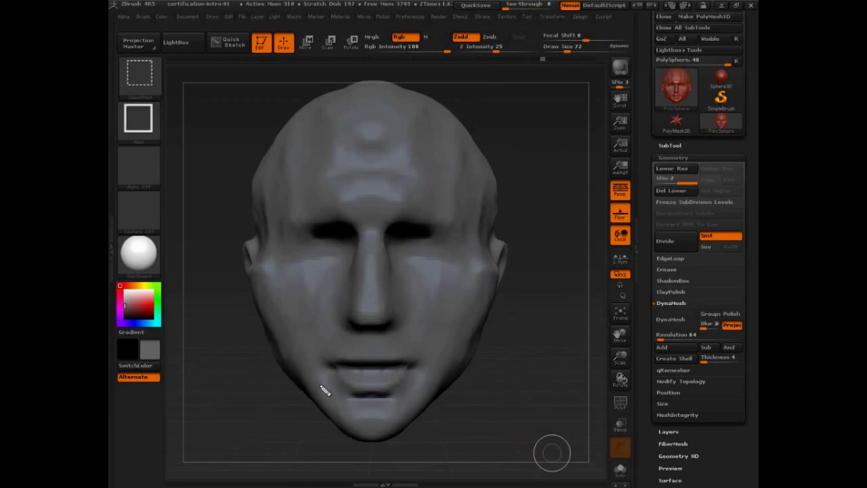
mouse_move(274, 327)
left_mouse_down()
mouse_move(263, 270)
mouse_move(287, 263)
mouse_move(290, 234)
mouse_move(327, 214)
mouse_move(326, 186)
mouse_move(429, 118)
mouse_move(440, 207)
mouse_move(465, 253)
mouse_move(461, 385)
left_mouse_up()
mouse_move(270, 283)
left_mouse_down()
mouse_move(401, 441)
mouse_move(460, 376)
left_mouse_up()
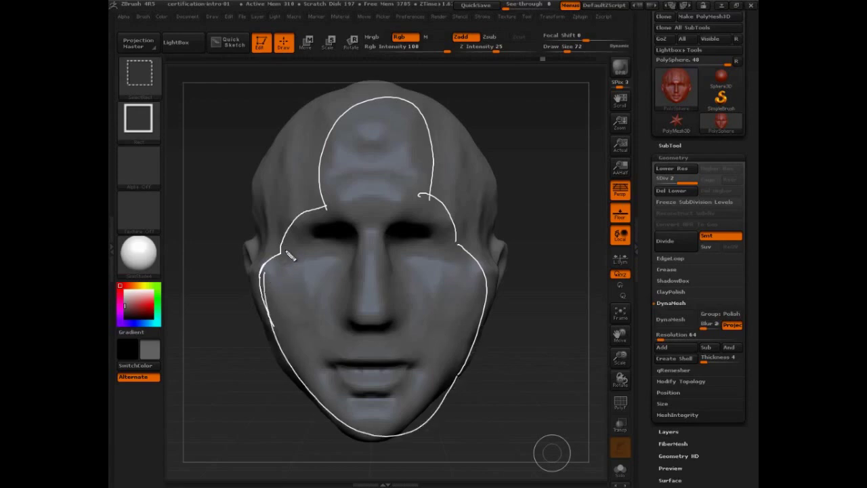
mouse_move(366, 104)
left_mouse_down()
mouse_move(327, 211)
mouse_move(277, 263)
mouse_move(271, 342)
left_mouse_up()
left_click_drag(231, 229, 274, 234)
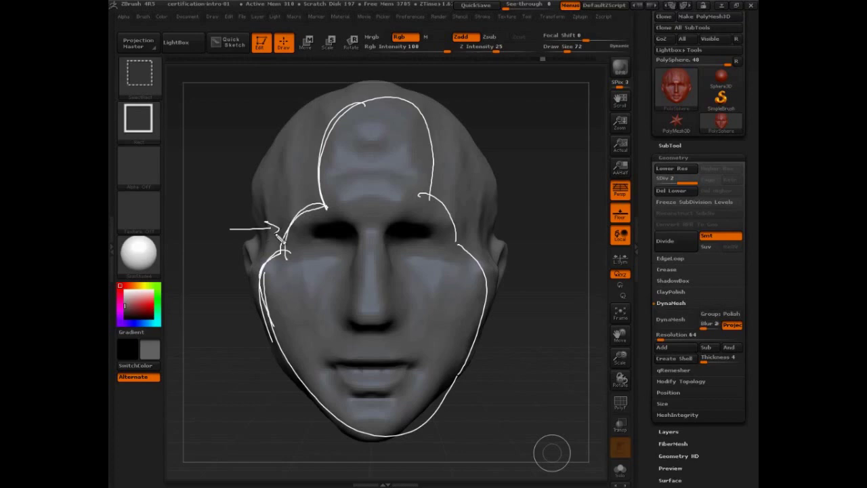
left_click_drag(491, 210, 466, 212)
mouse_move(295, 226)
left_mouse_down()
mouse_move(303, 216)
mouse_move(295, 229)
left_mouse_up()
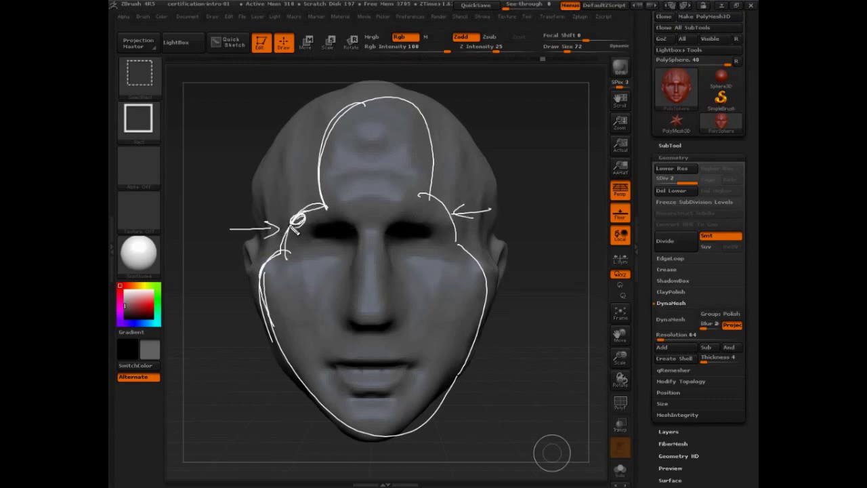
left_click_drag(290, 225, 306, 211)
left_click_drag(277, 228, 310, 219)
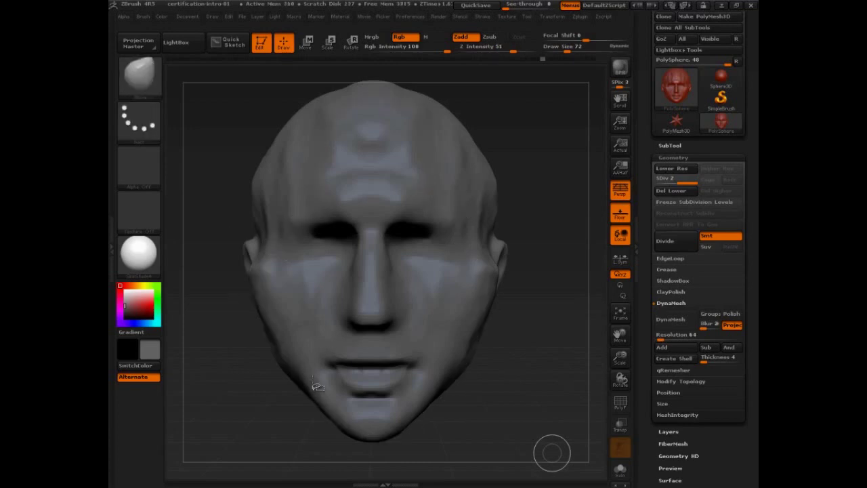
Step: Try to reshape the cheekbones and sides of the face with the Move brush at draw size 226, accepting the undo history removal
mouse_move(574, 358)
left_mouse_down()
mouse_move(556, 391)
mouse_move(544, 358)
left_mouse_up()
key("s")
left_click_drag(461, 242, 472, 224)
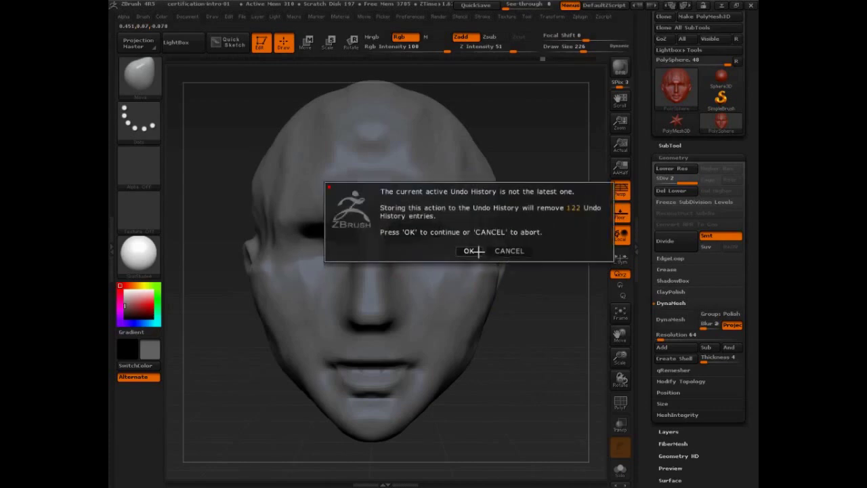
left_click(471, 251)
mouse_move(513, 287)
left_mouse_down()
mouse_move(522, 271)
mouse_move(502, 287)
left_mouse_up()
mouse_move(523, 242)
left_mouse_down()
mouse_move(540, 231)
mouse_move(532, 228)
left_mouse_up()
left_click_drag(494, 273, 489, 271)
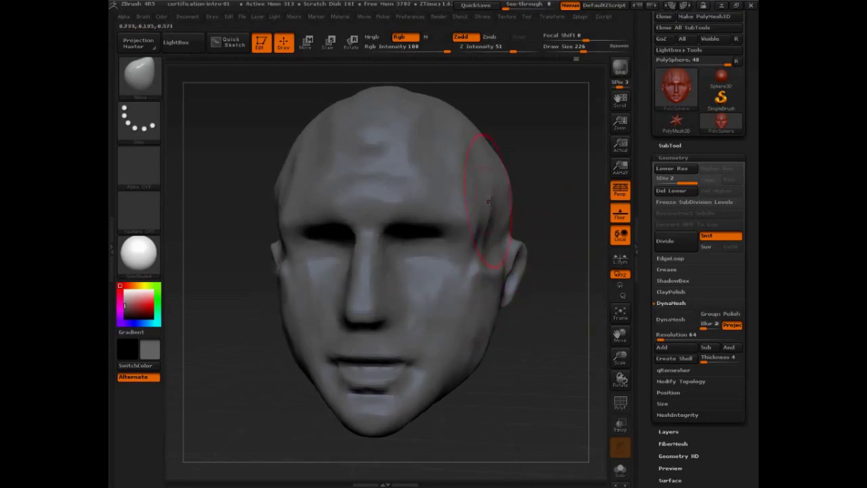
Step: Try to broaden the forehead and temples using the Move brush with a larger draw size
left_click_drag(535, 180, 544, 184)
key("]")
left_click_drag(425, 134, 456, 130)
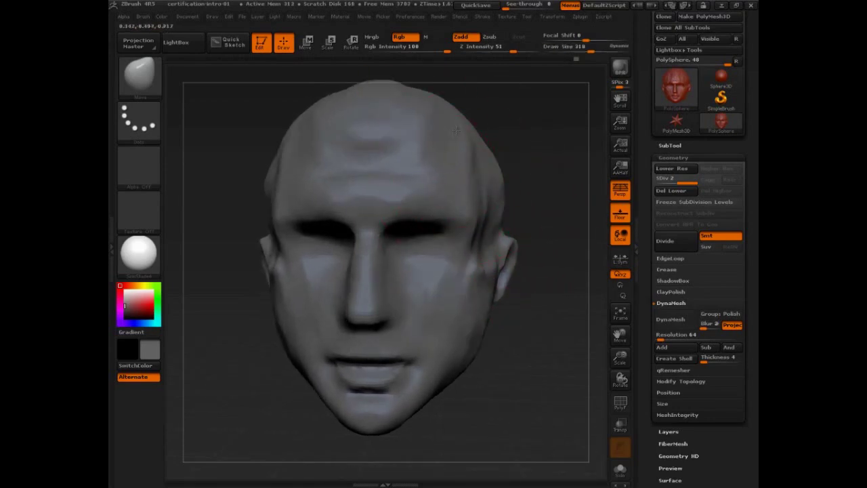
mouse_move(514, 147)
left_mouse_down()
mouse_move(478, 217)
mouse_move(454, 238)
left_mouse_up()
Step: Try to adjust the outer brow, cheekbones and area below the eyes with the Move brush, reducing the draw size to 113
key("s")
left_click_drag(467, 227, 461, 229)
key("]")
left_click_drag(479, 280, 487, 279)
left_click_drag(563, 288, 524, 311)
key("s")
left_click_drag(438, 266, 426, 265)
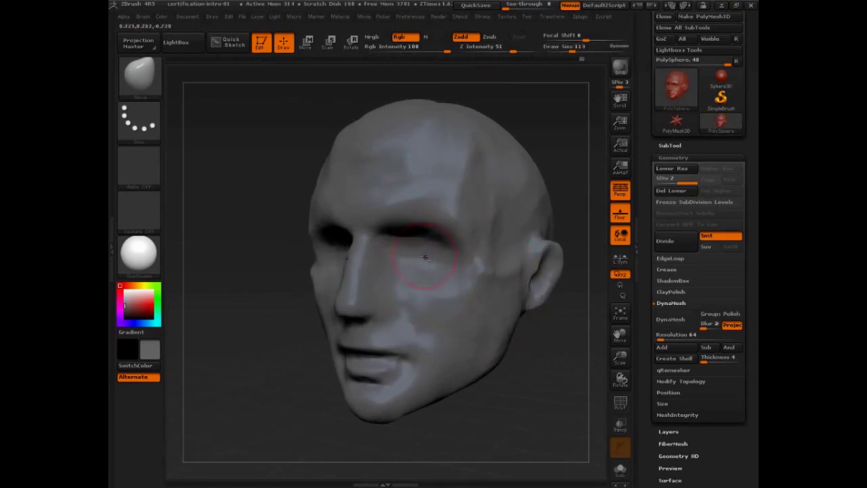
right_click_drag(441, 284, 404, 304)
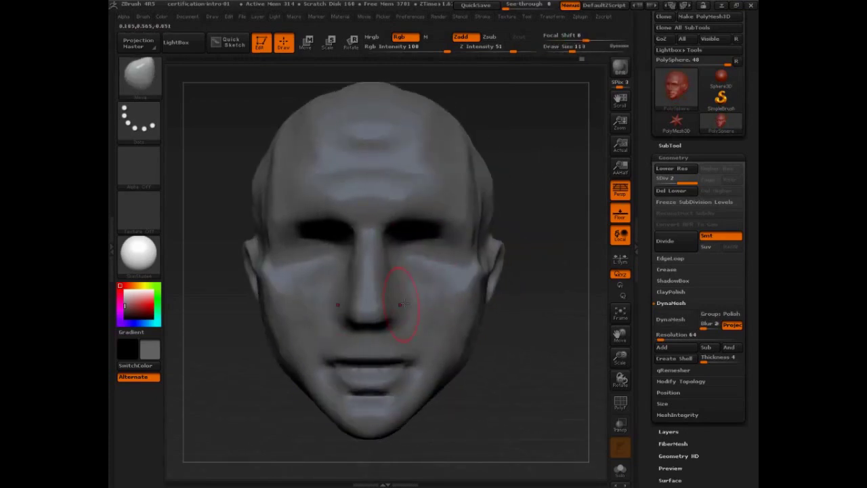
Step: Undo the Move brush reshaping of the head
key("ctrl")
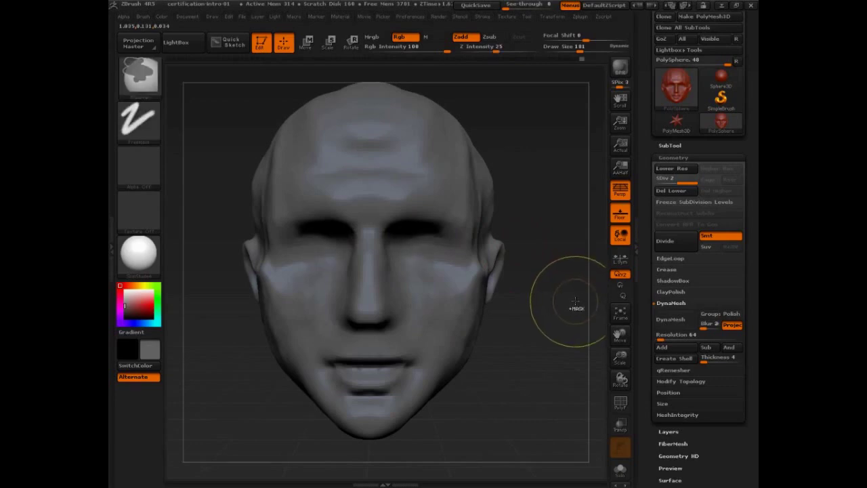
key("shift+d")
key("ctrl+shift")
key("d")
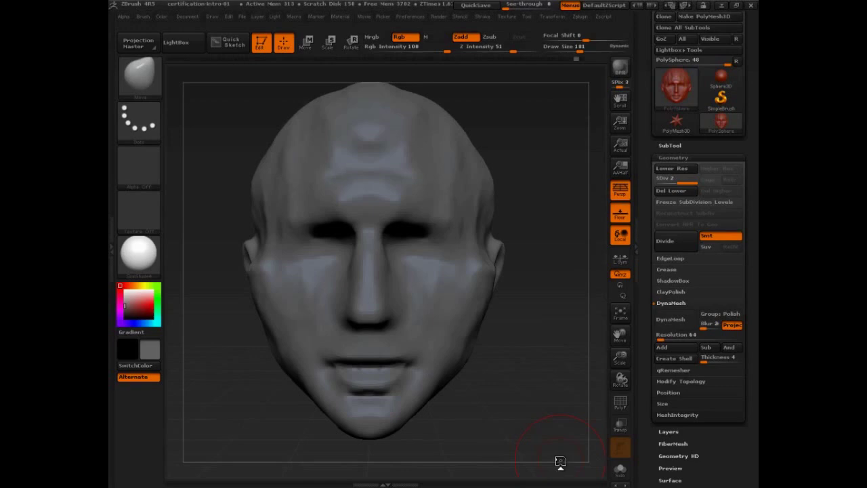
Step: Sketch overlay circles around the cheekbone and the front of the cheek in a three-quarter view
mouse_move(534, 407)
left_mouse_down()
mouse_move(554, 393)
mouse_move(555, 414)
left_mouse_up()
key("ctrl+shift")
mouse_move(283, 271)
left_mouse_down()
mouse_move(250, 288)
mouse_move(264, 273)
left_mouse_up()
mouse_move(323, 276)
left_mouse_down()
mouse_move(364, 303)
mouse_move(288, 312)
mouse_move(366, 272)
left_mouse_up()
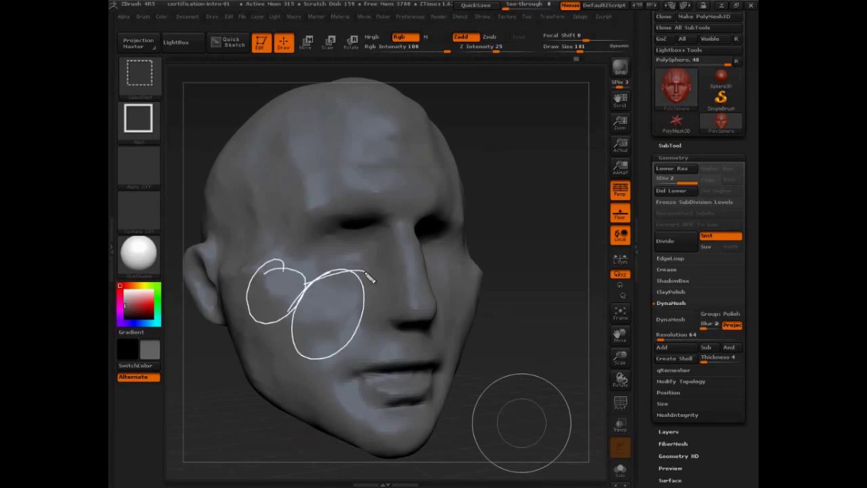
Step: Sketch the masses around the mouth, chin and side of the jaw, and clear the overlay lines
mouse_move(347, 378)
left_mouse_down()
mouse_move(342, 373)
mouse_move(442, 366)
mouse_move(444, 373)
mouse_move(365, 377)
mouse_move(438, 374)
left_mouse_up()
mouse_move(354, 372)
left_mouse_down()
mouse_move(410, 324)
mouse_move(363, 371)
left_mouse_up()
mouse_move(421, 330)
left_mouse_down()
mouse_move(367, 370)
mouse_move(346, 363)
mouse_move(411, 391)
mouse_move(405, 407)
left_mouse_up()
mouse_move(352, 369)
left_mouse_down()
mouse_move(379, 437)
mouse_move(359, 450)
left_mouse_up()
mouse_move(332, 383)
left_mouse_down()
mouse_move(335, 415)
mouse_move(366, 428)
mouse_move(374, 453)
left_mouse_up()
mouse_move(410, 414)
left_mouse_down()
mouse_move(399, 434)
mouse_move(424, 445)
left_mouse_up()
left_click_drag(299, 302, 263, 387)
left_click_drag(246, 290, 237, 361)
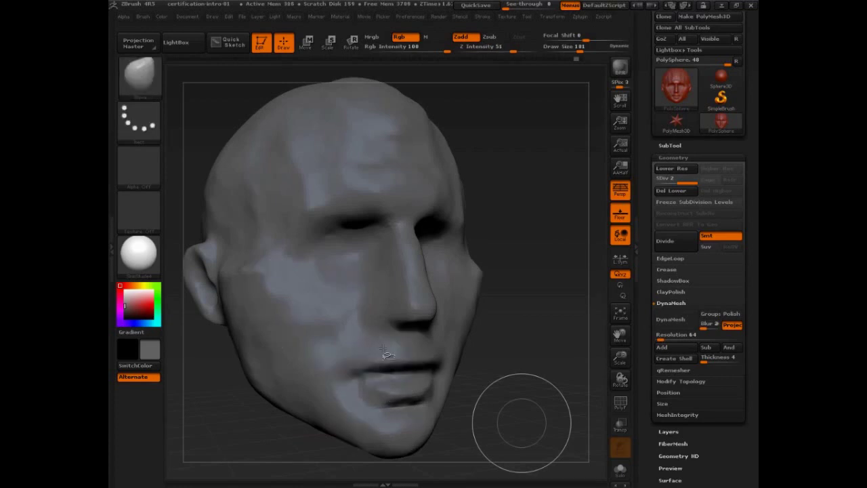
Step: Circle the eye socket area from the opposite three-quarter view, clear the mark, and return to the front view
mouse_move(529, 363)
left_mouse_down()
mouse_move(545, 391)
mouse_move(539, 399)
mouse_move(571, 434)
mouse_move(552, 423)
left_mouse_up()
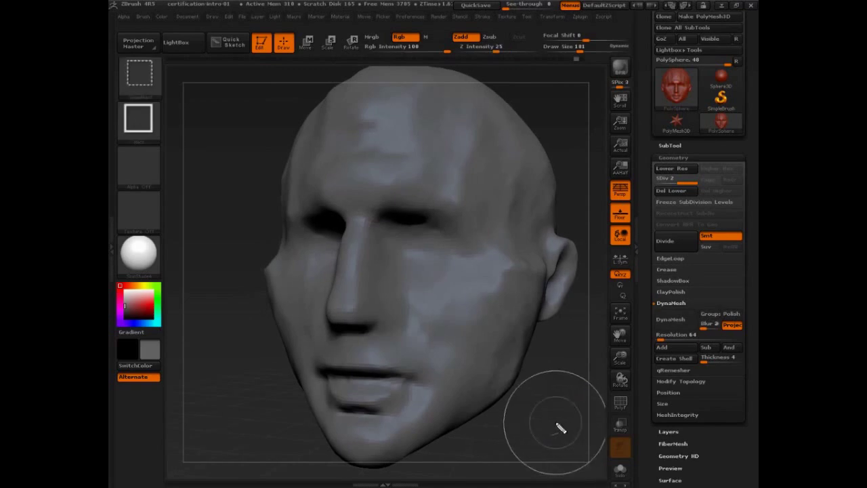
mouse_move(407, 215)
left_mouse_down()
mouse_move(399, 246)
mouse_move(438, 277)
left_mouse_up()
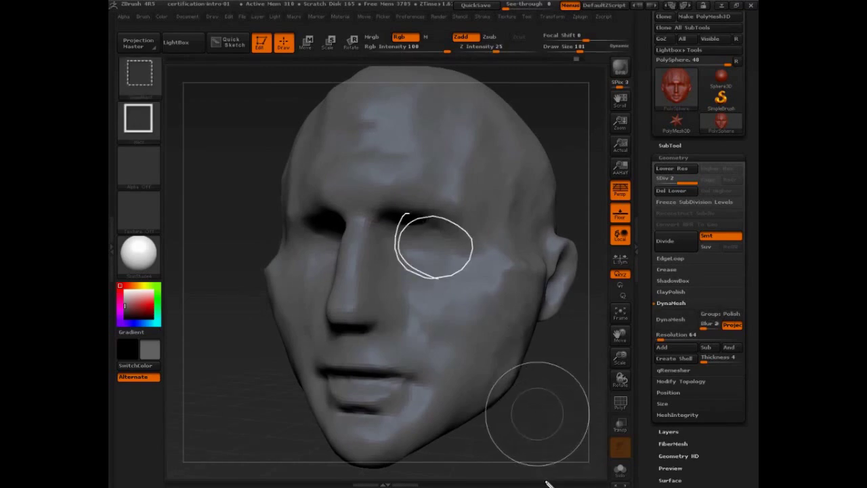
key("Escape")
left_click_drag(557, 456, 558, 437)
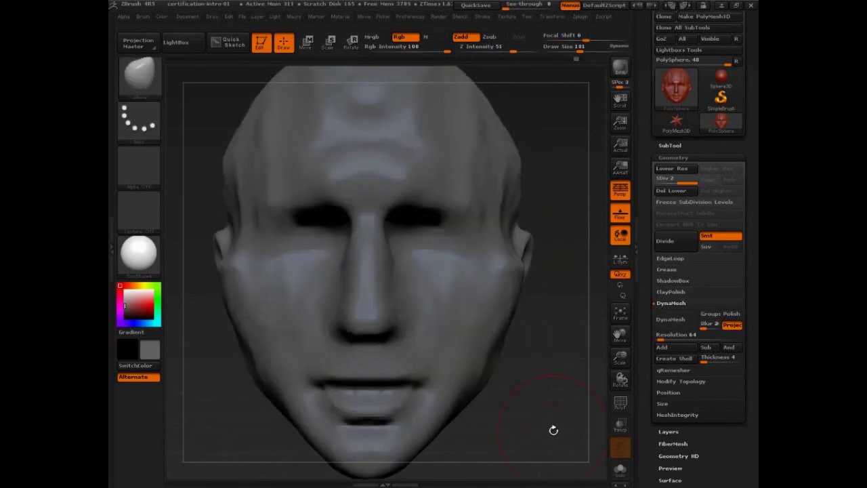